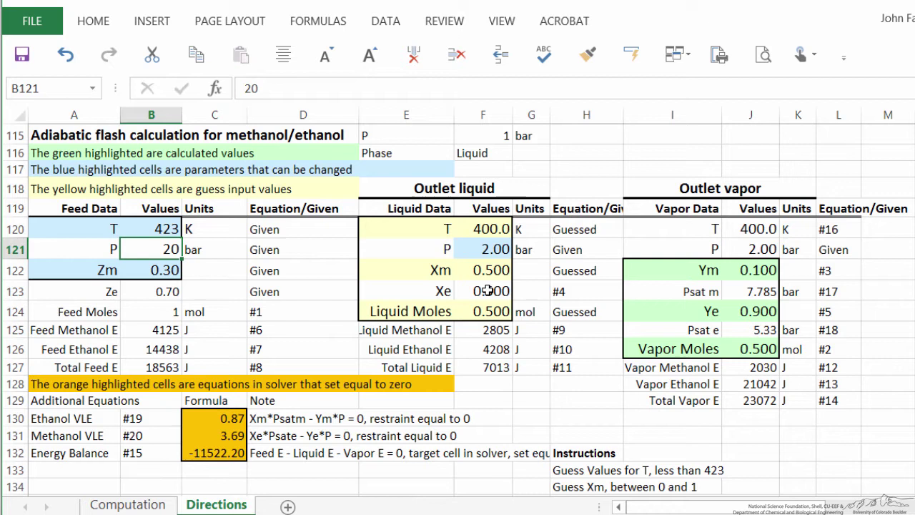
Inspect the outlet Xe and liquid-moles cells, plus the Ym, Ye, vapor-pressure and vapor-moles formulas
{"action": "left_click", "coordinate": [488, 295]}
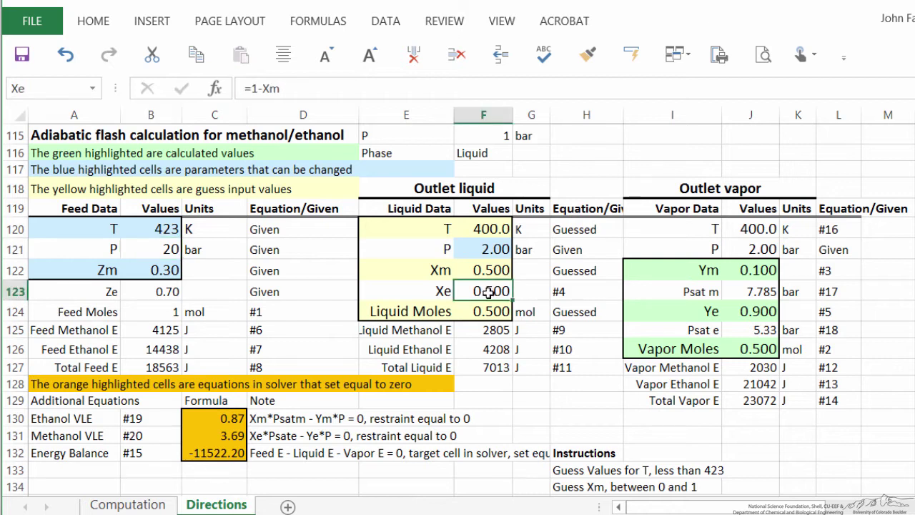
{"action": "left_click", "coordinate": [486, 311]}
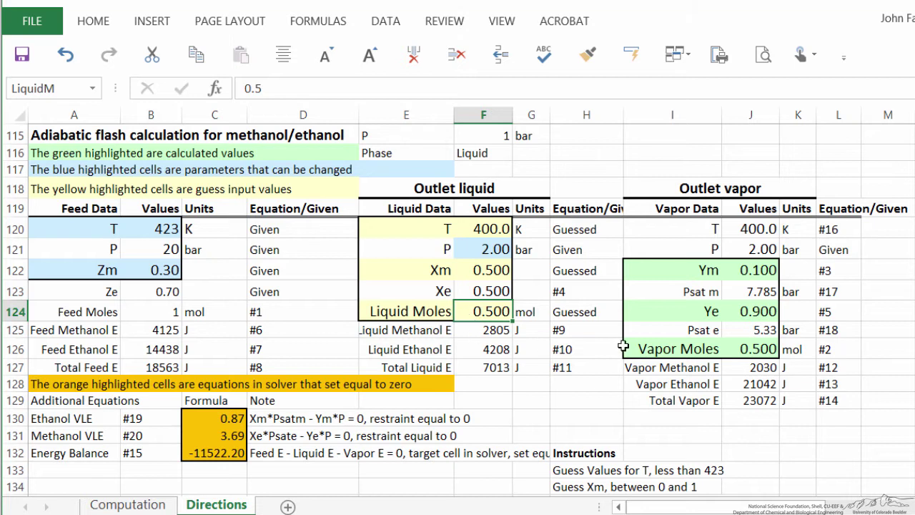
{"action": "left_click", "coordinate": [769, 349]}
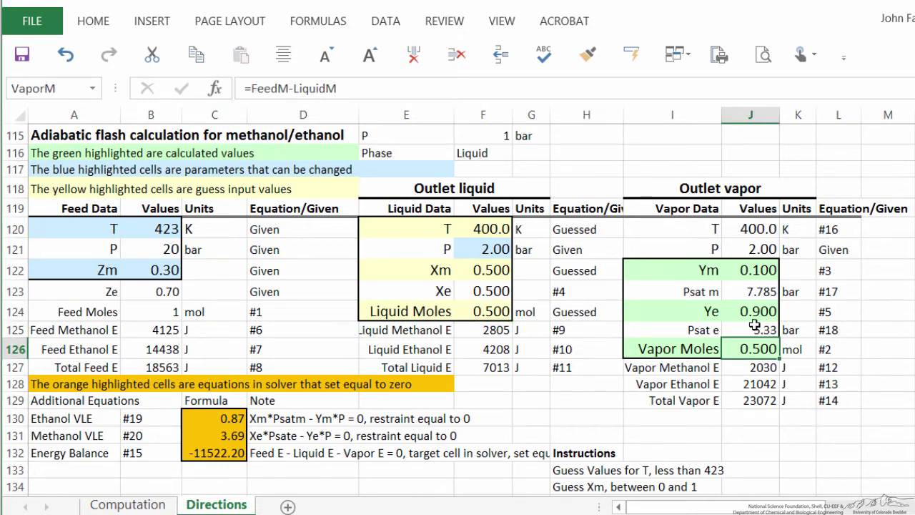
{"action": "left_click", "coordinate": [754, 326]}
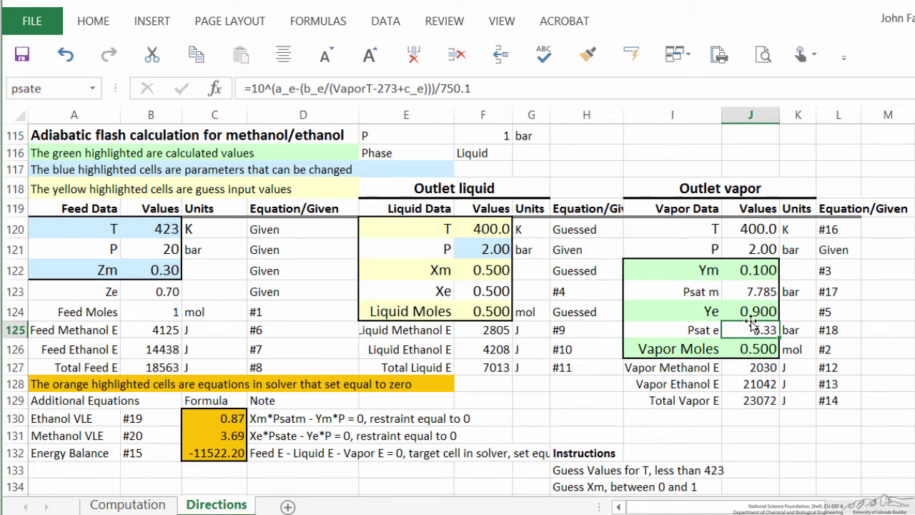
{"action": "left_click", "coordinate": [756, 289]}
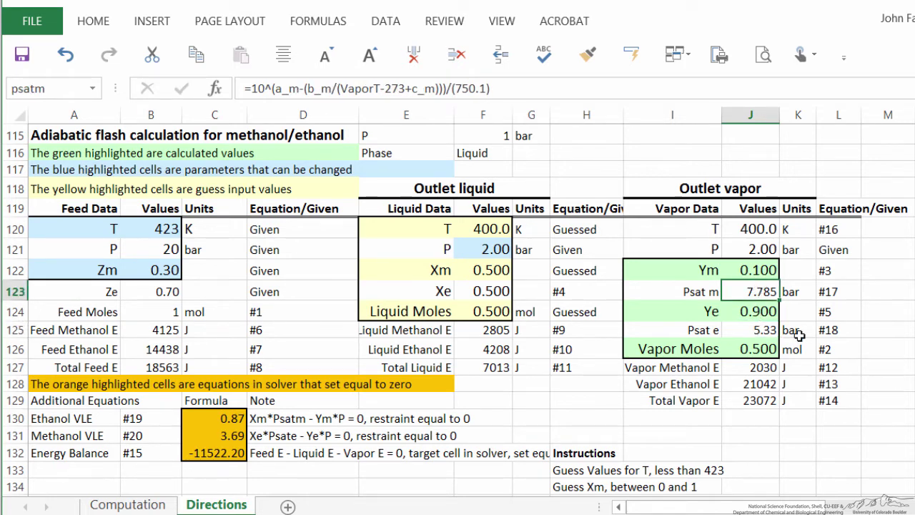
{"action": "left_click", "coordinate": [748, 267]}
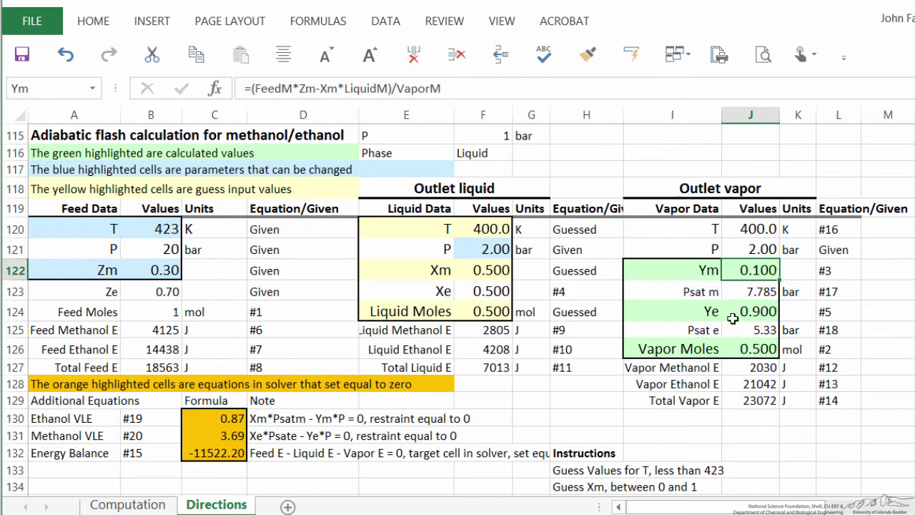
{"action": "left_click", "coordinate": [758, 315]}
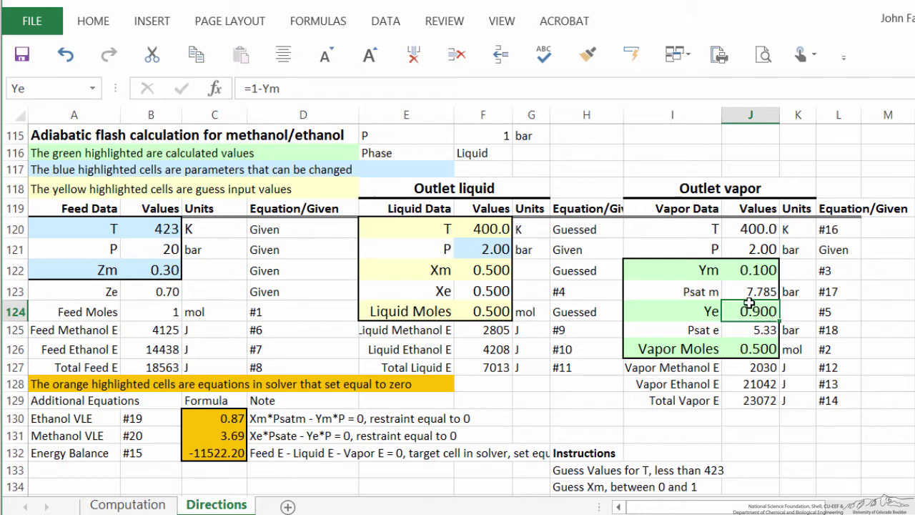
{"action": "left_click", "coordinate": [726, 265]}
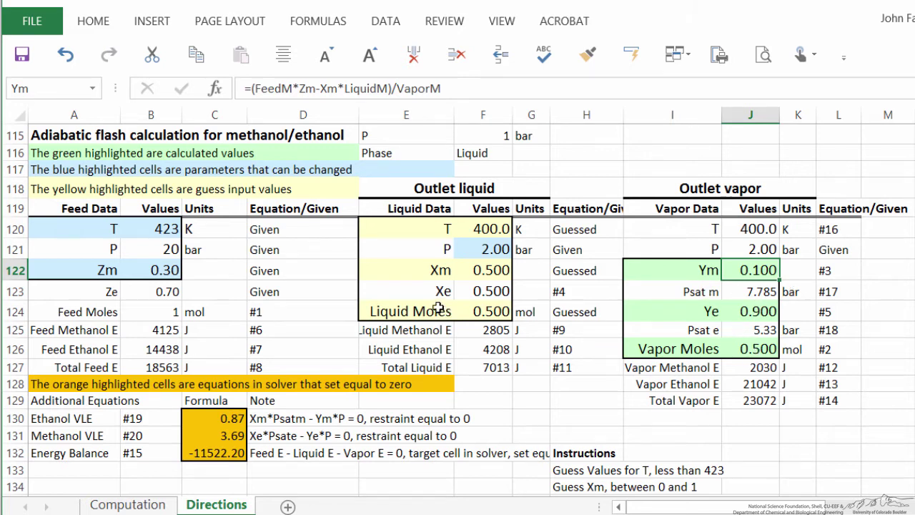
Check the guessed temperature, Xm and liquid moles, then the energy balance and both VLE residual formulas
{"action": "left_click", "coordinate": [478, 229]}
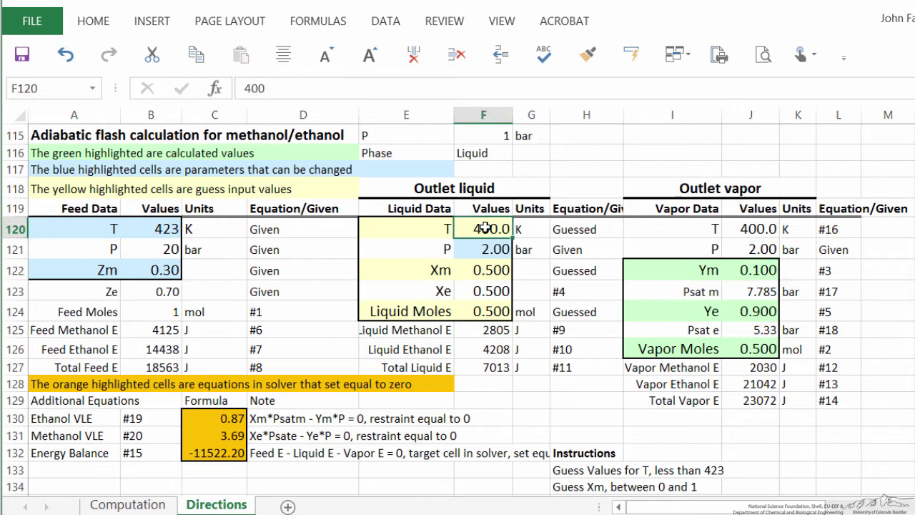
{"action": "left_click", "coordinate": [478, 271]}
{"action": "left_click", "coordinate": [478, 311]}
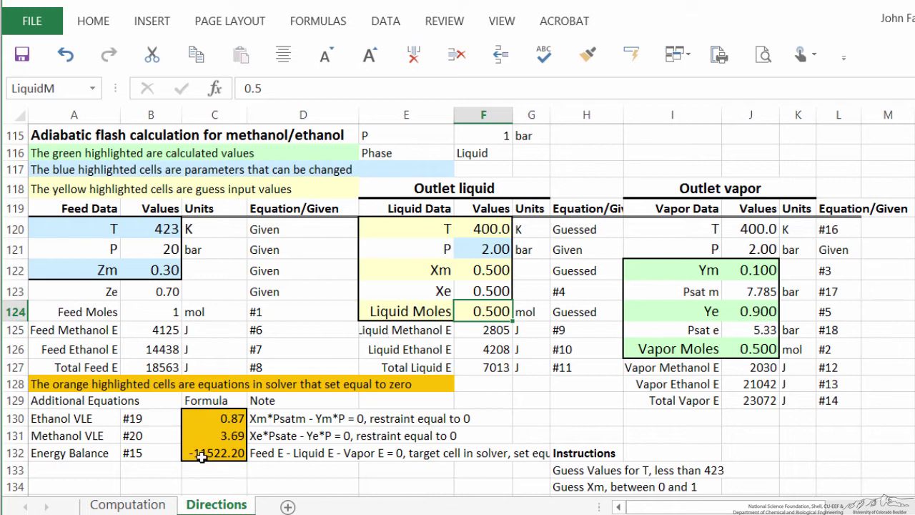
{"action": "left_click", "coordinate": [204, 455]}
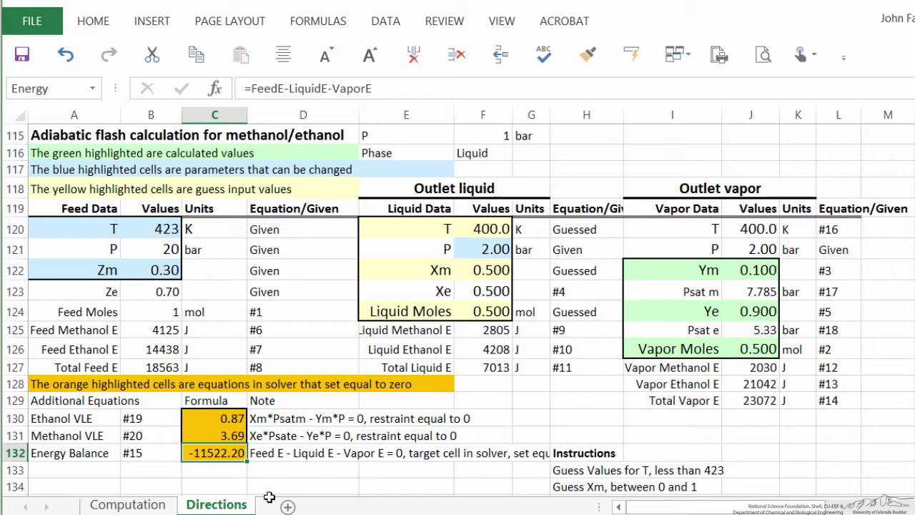
{"action": "left_click", "coordinate": [233, 435]}
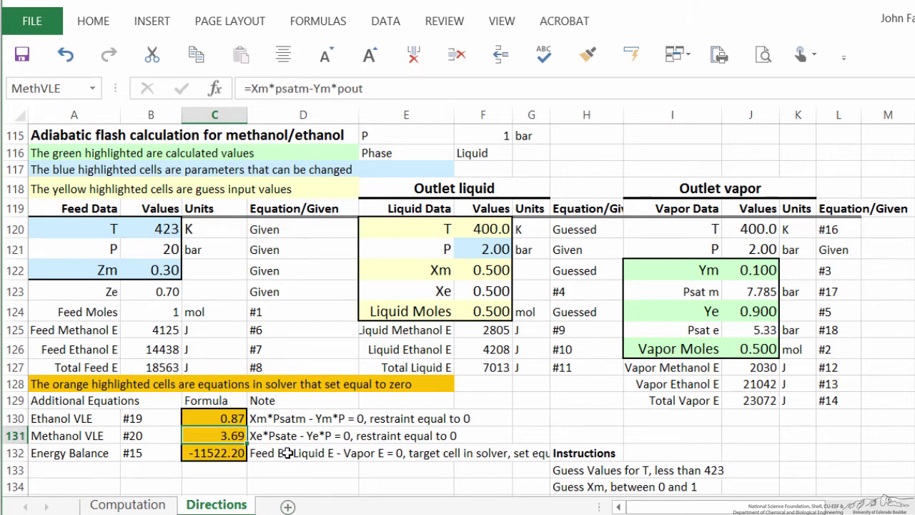
{"action": "left_click", "coordinate": [233, 414]}
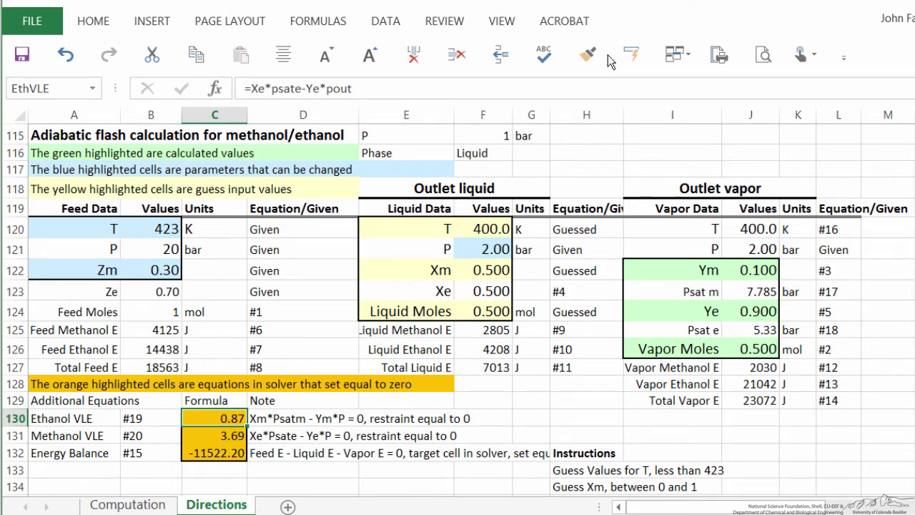
Solve the three flash residuals with Solver using objective Energy = 0, moving its dialog aside
{"action": "left_click", "coordinate": [385, 21]}
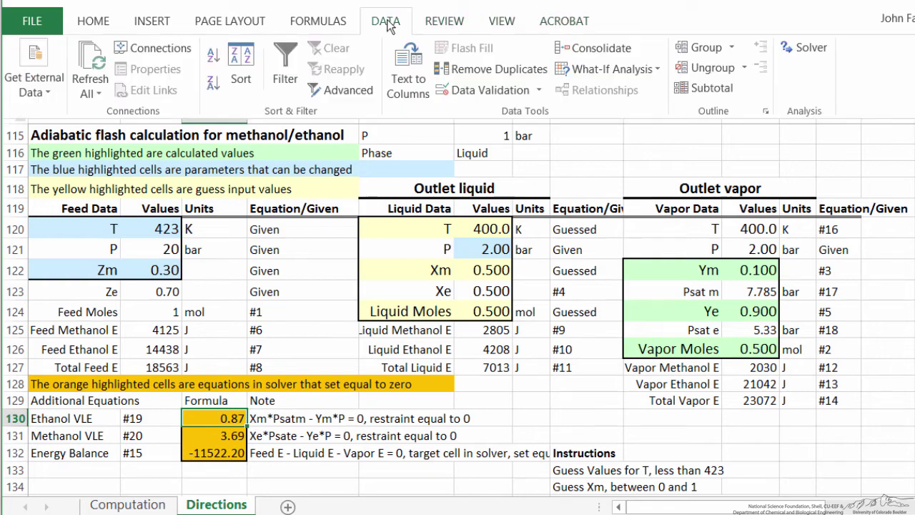
{"action": "left_click", "coordinate": [781, 53]}
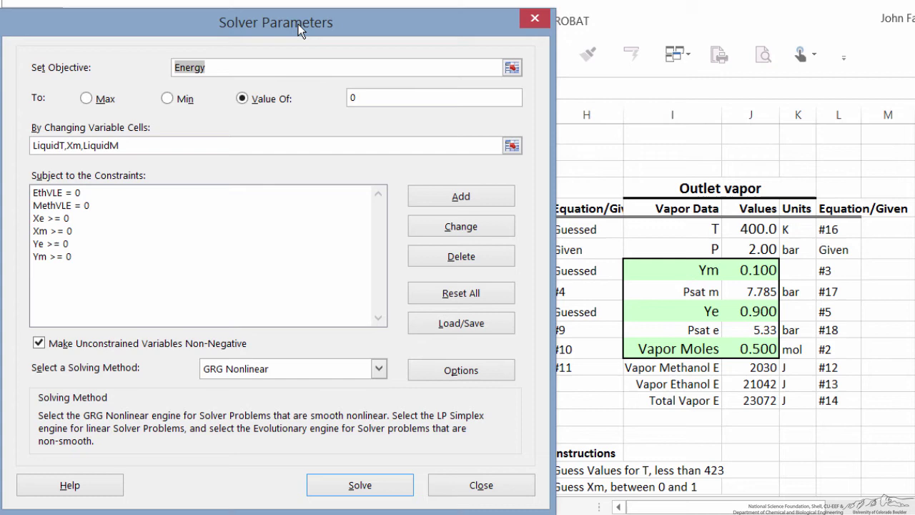
{"action": "left_click_drag", "start_coordinate": [351, 27], "coordinate": [709, 16]}
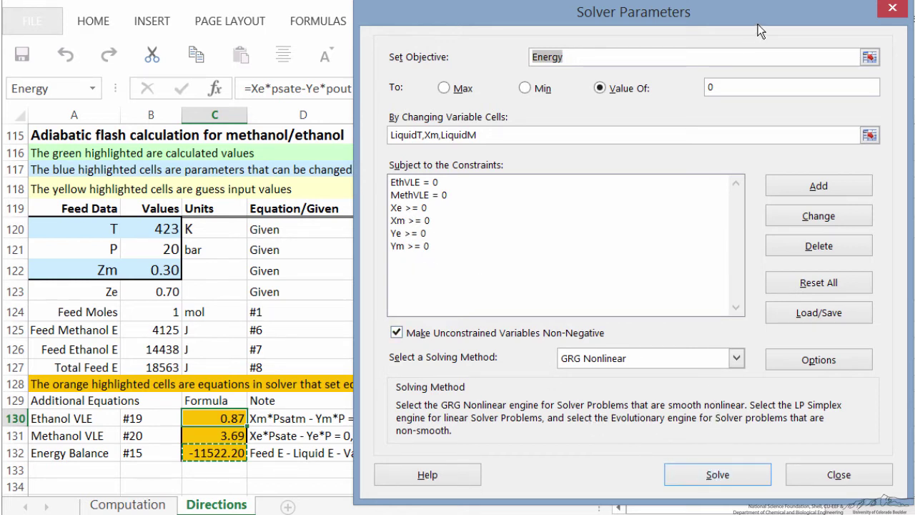
{"action": "left_click_drag", "start_coordinate": [783, 19], "coordinate": [914, 12]}
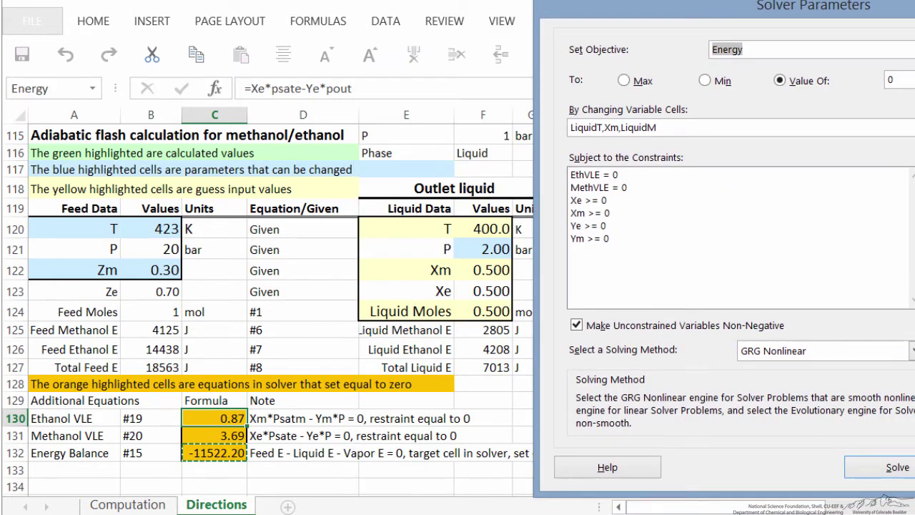
{"action": "left_click", "coordinate": [856, 471]}
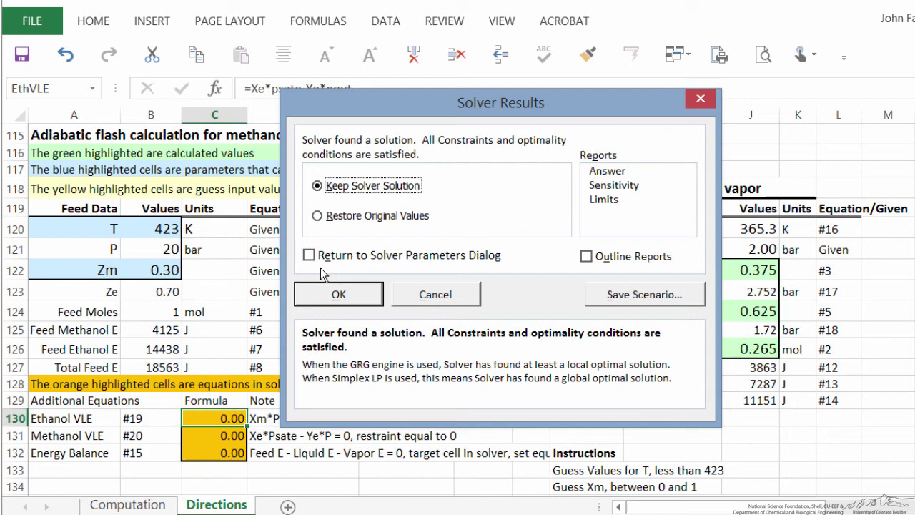
Keep the solution and review it: 365.3 K, Xm 0.273, Ym 0.375, Ye 0.625, zero residuals
{"action": "left_click", "coordinate": [338, 293]}
{"action": "left_click", "coordinate": [483, 228]}
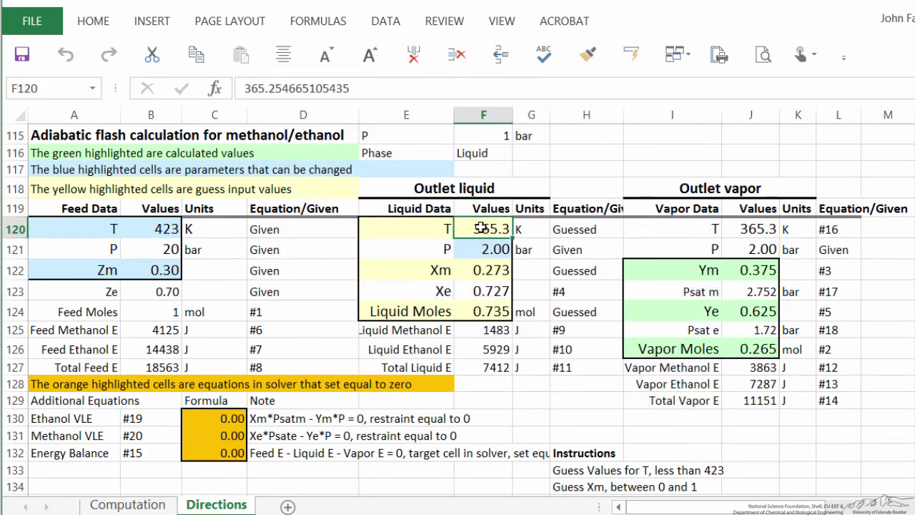
{"action": "left_click", "coordinate": [489, 272]}
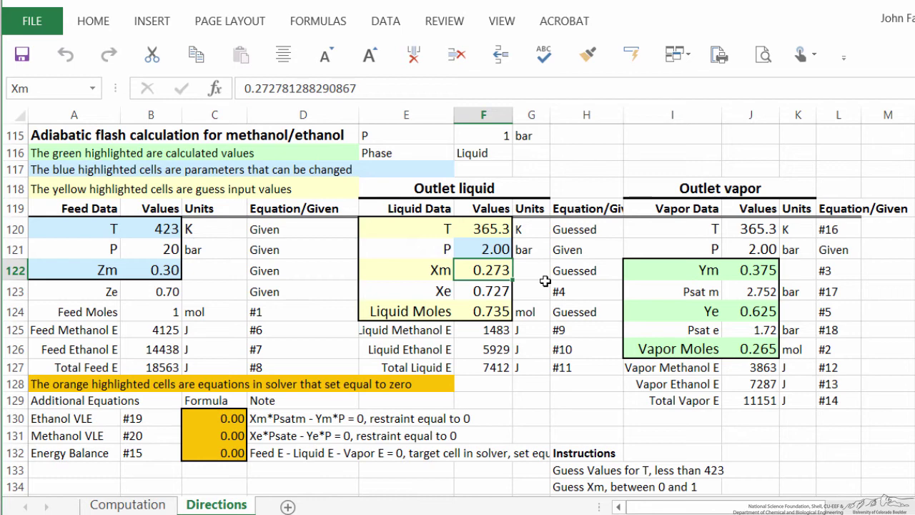
{"action": "left_click", "coordinate": [494, 312]}
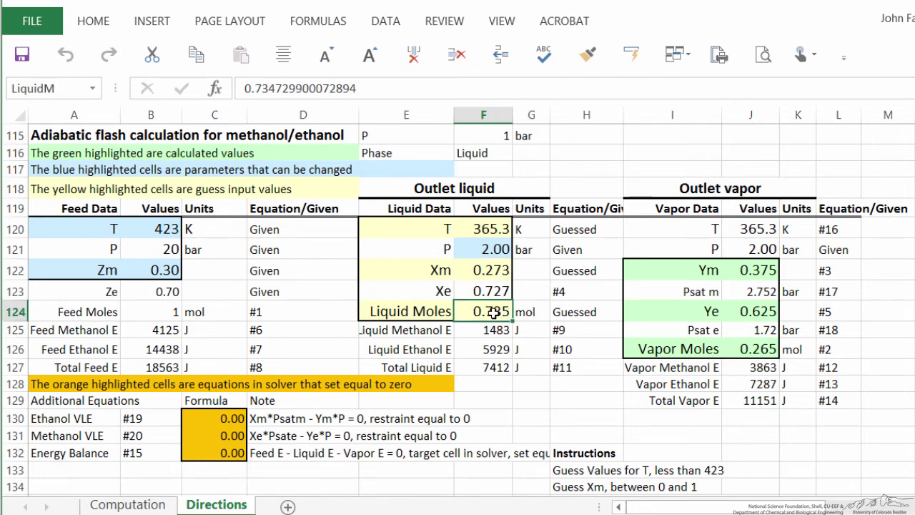
{"action": "left_click", "coordinate": [754, 267]}
{"action": "left_click", "coordinate": [758, 311]}
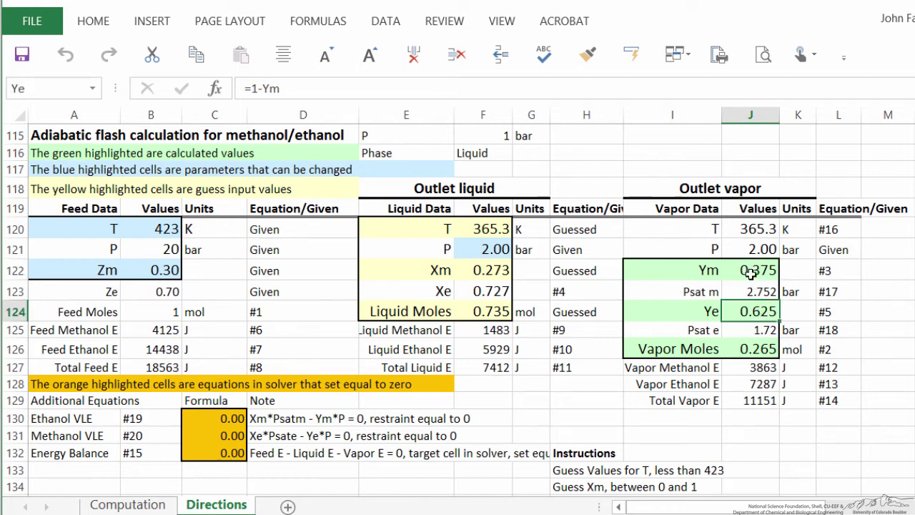
{"action": "left_click", "coordinate": [752, 352]}
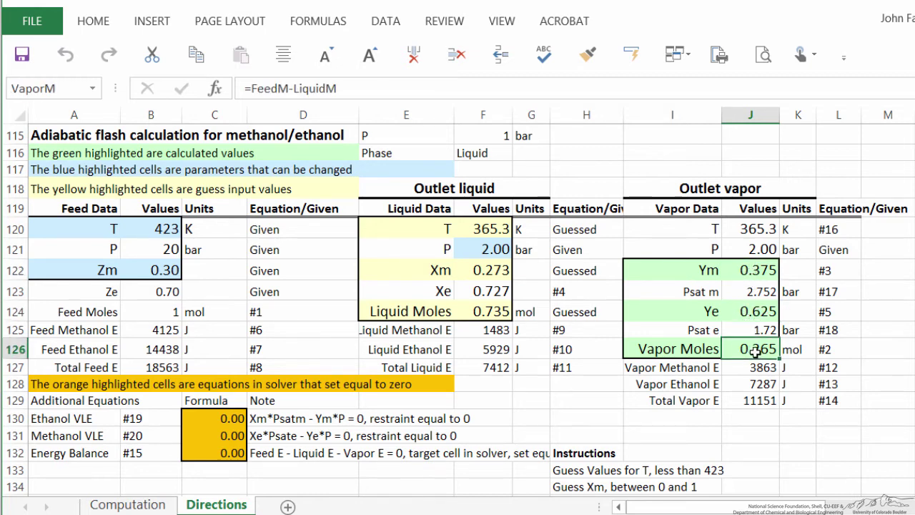
{"action": "left_click_drag", "start_coordinate": [216, 419], "coordinate": [229, 454]}
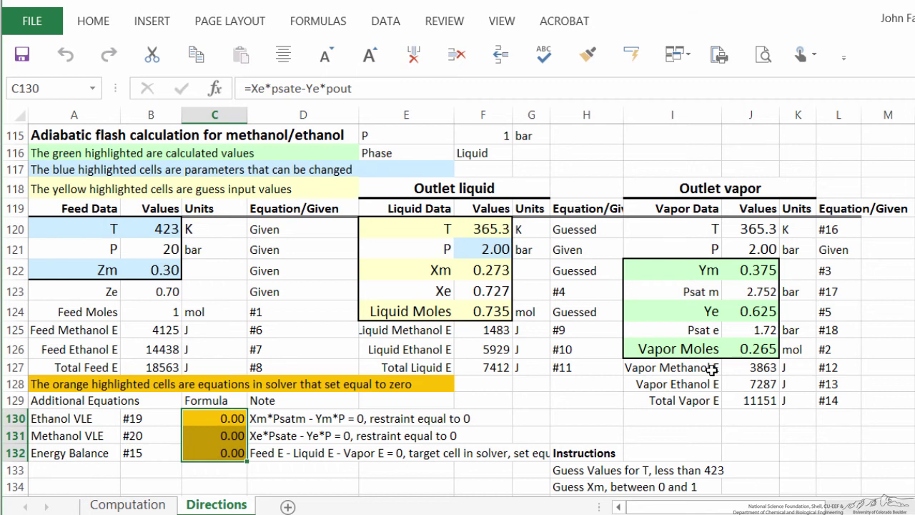
Change the outlet flash pressure in F121 to 4 bar
{"action": "left_click", "coordinate": [503, 252]}
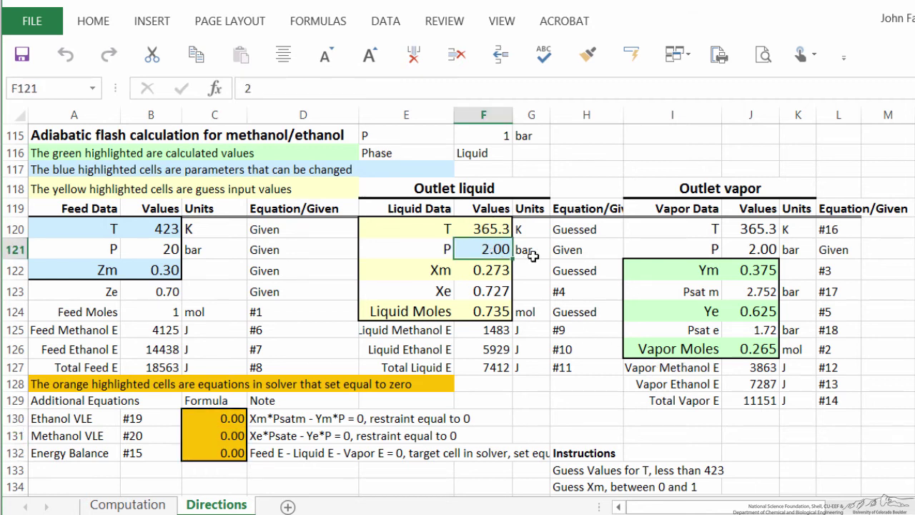
{"action": "type", "text": "4"}
{"action": "key", "text": "Return"}
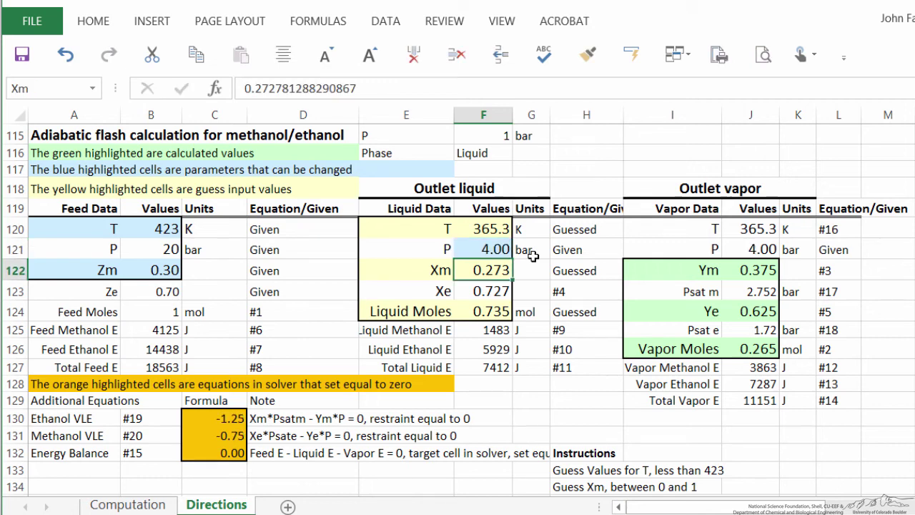
Re-run Solver and keep the 4 bar solution: 386.2 K, 0.822 mol liquid, 0.178 mol vapor
{"action": "left_click", "coordinate": [386, 21]}
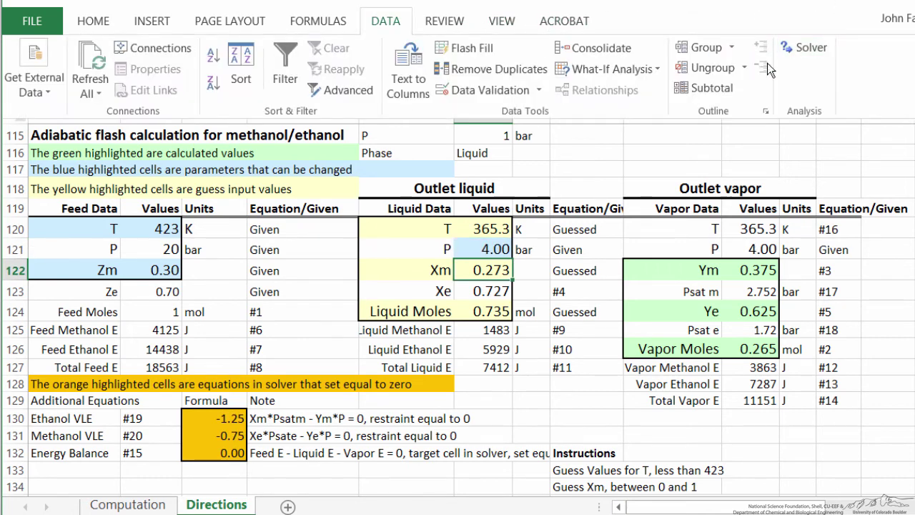
{"action": "left_click", "coordinate": [794, 48]}
{"action": "left_click", "coordinate": [848, 466]}
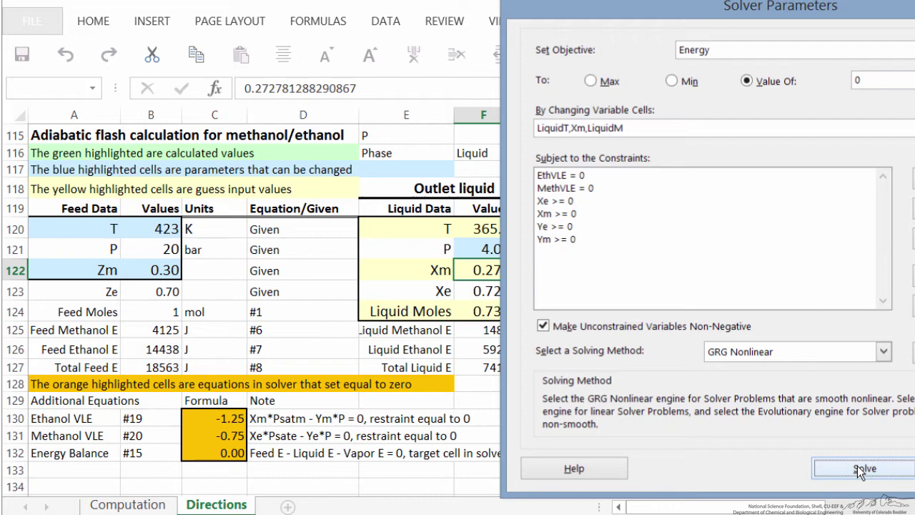
{"action": "left_click", "coordinate": [363, 296]}
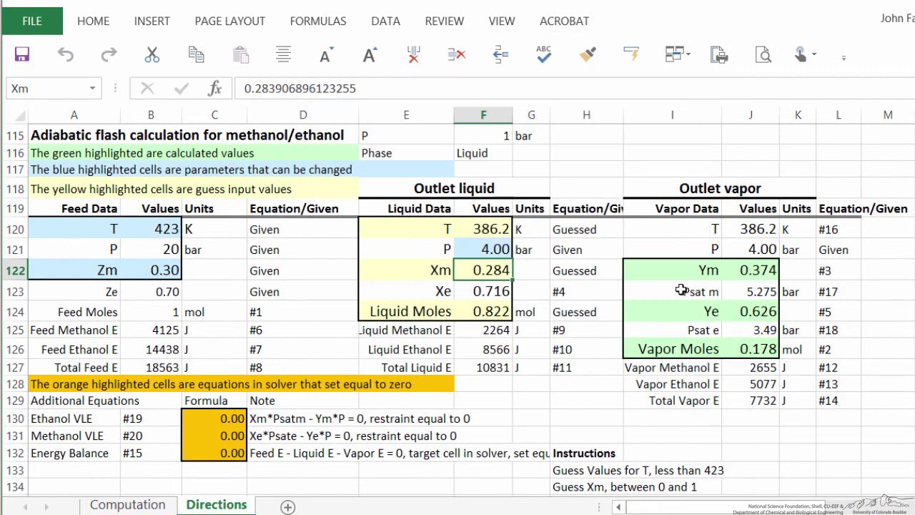